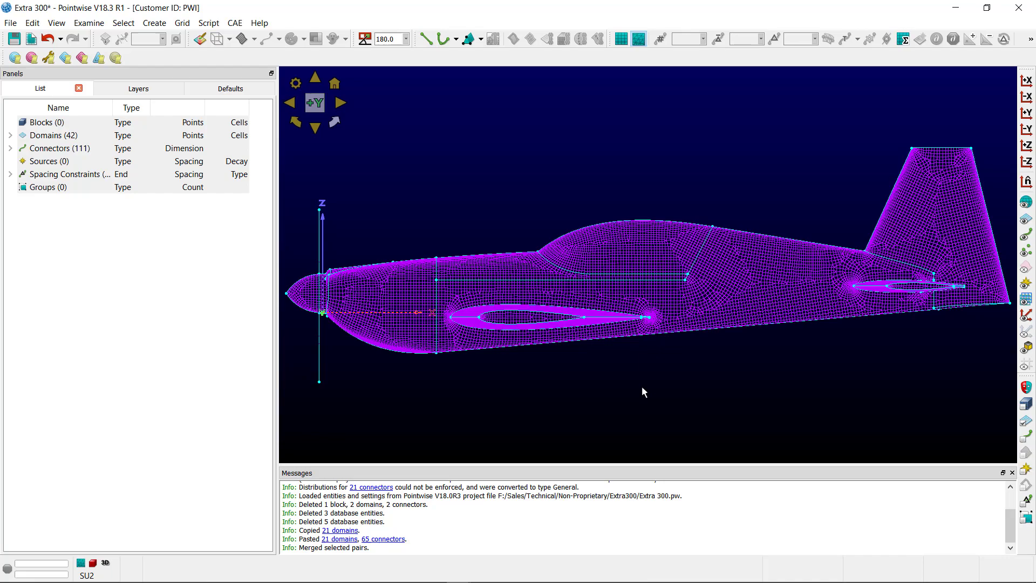
- Orbit the Extra 300 mesh from the flat side view to an oblique 3D view
right_click_drag(642, 389, 756, 408)
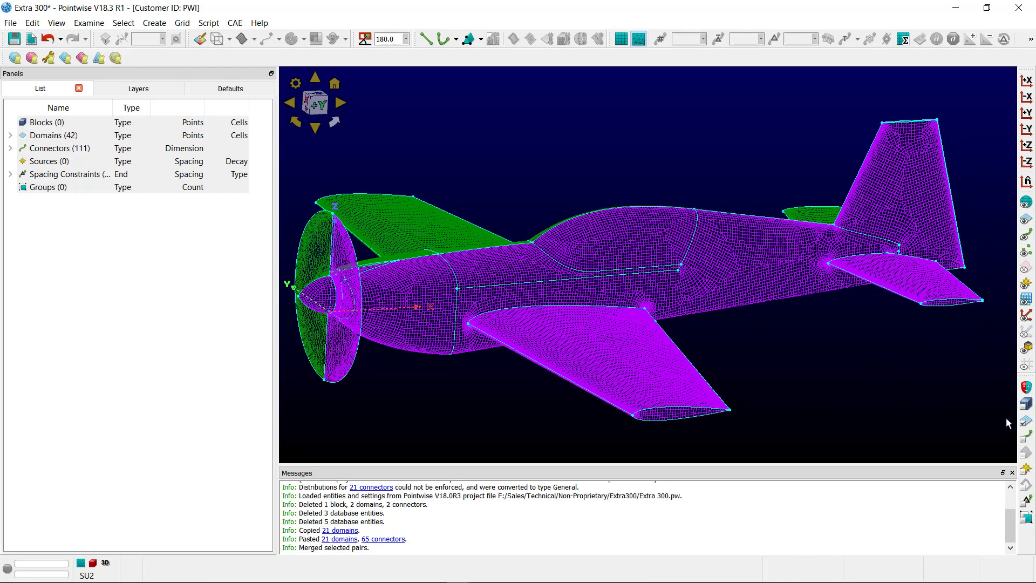
- Select all 42 aircraft domains from the Domains list, then dismiss the Create menu
left_click(10, 135)
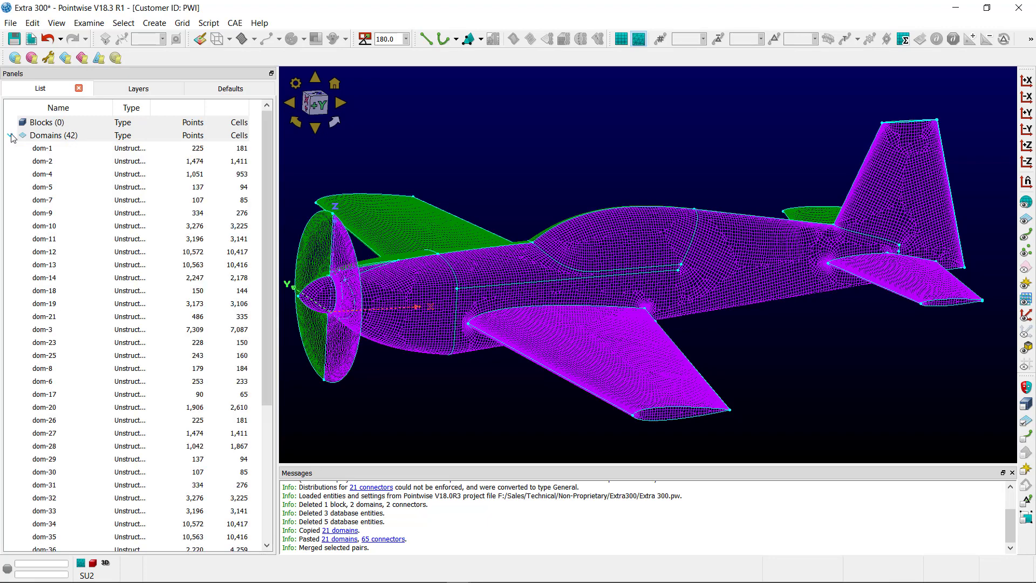
left_click(53, 136)
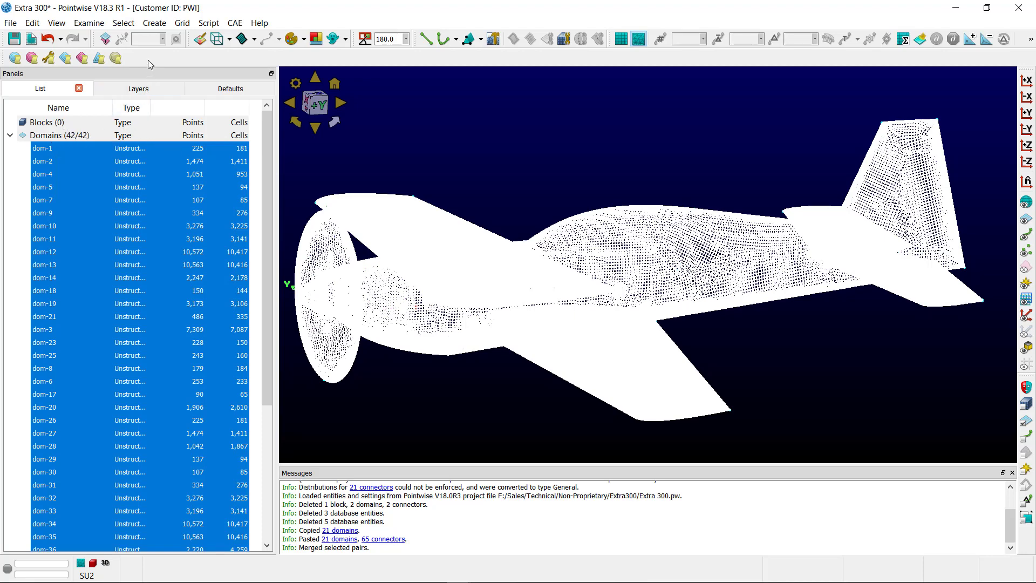
left_click(154, 24)
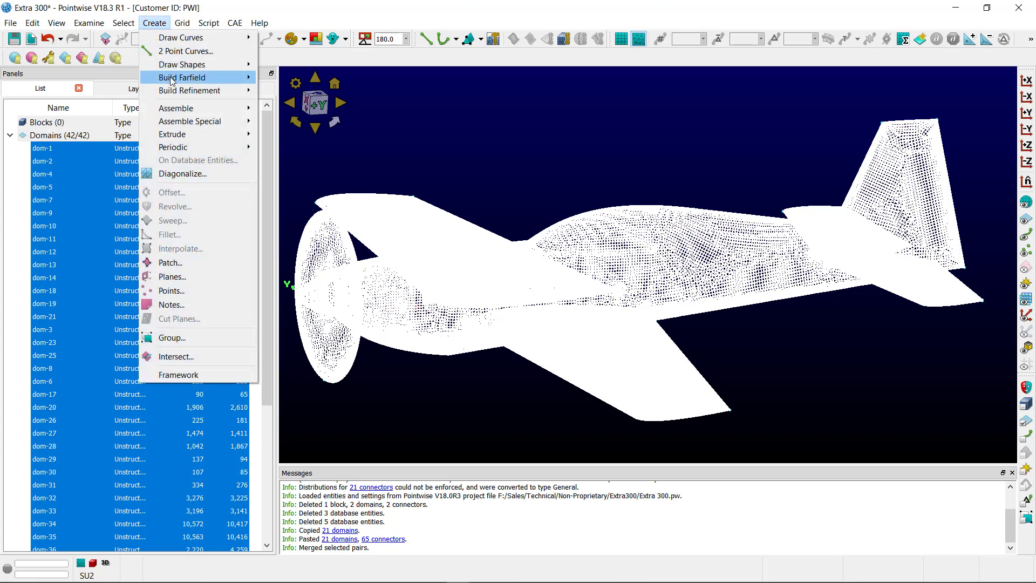
mouse_move(189, 80)
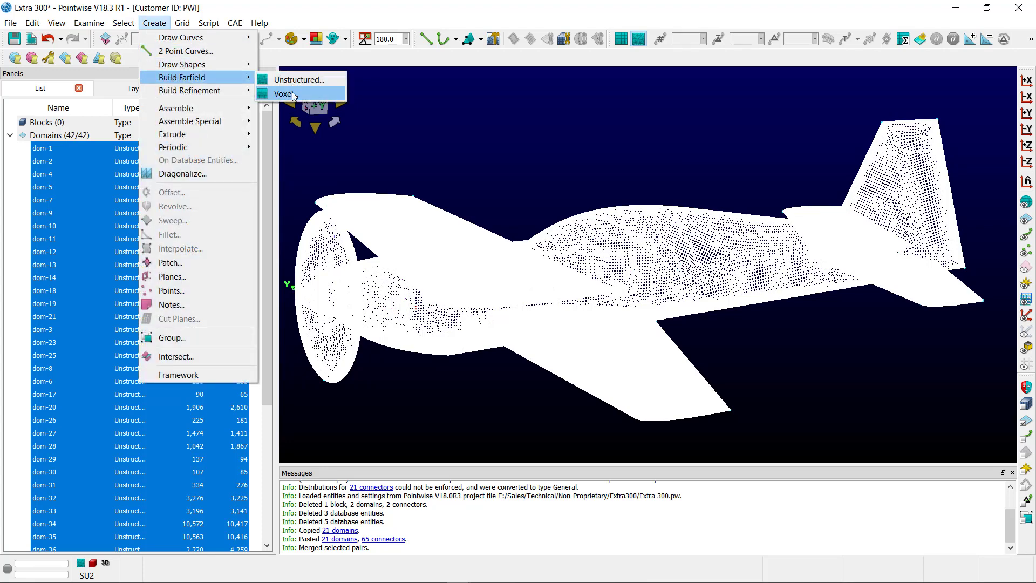
left_click(298, 22)
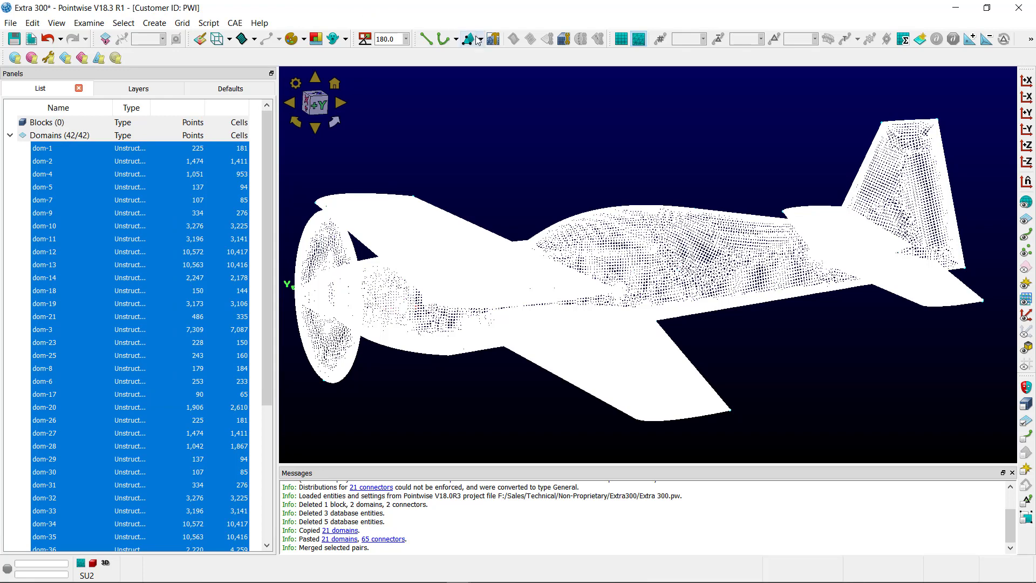
- Start Build Farfield around the selected domains, fit the view, and choose Voxel block type
left_click(494, 43)
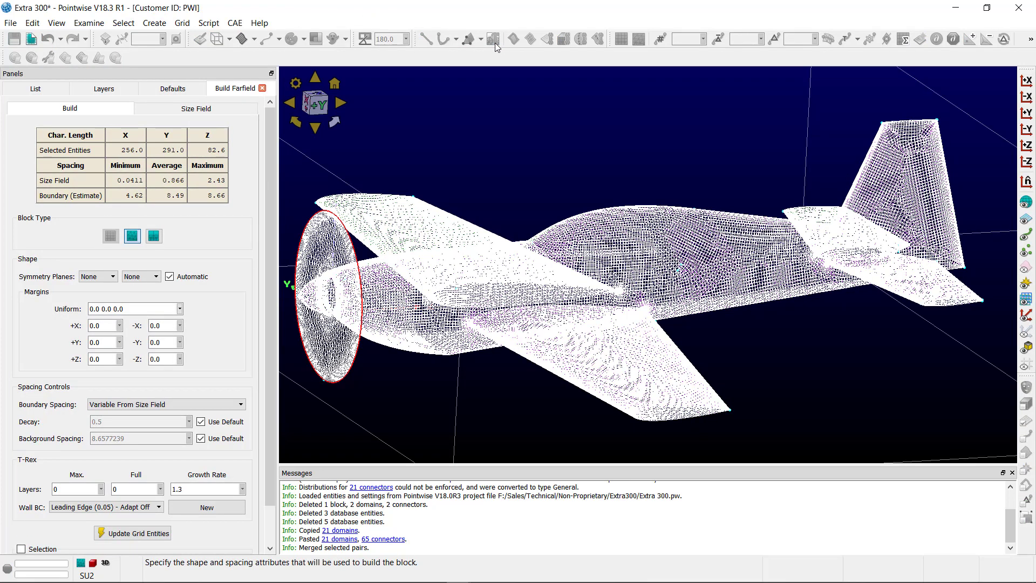
key("ctrl+f")
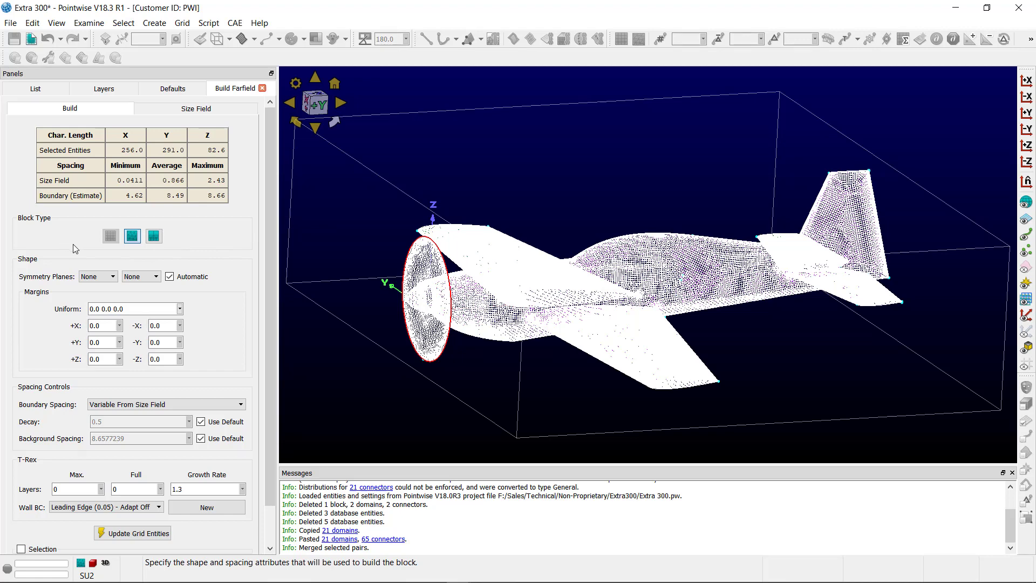
left_click(153, 236)
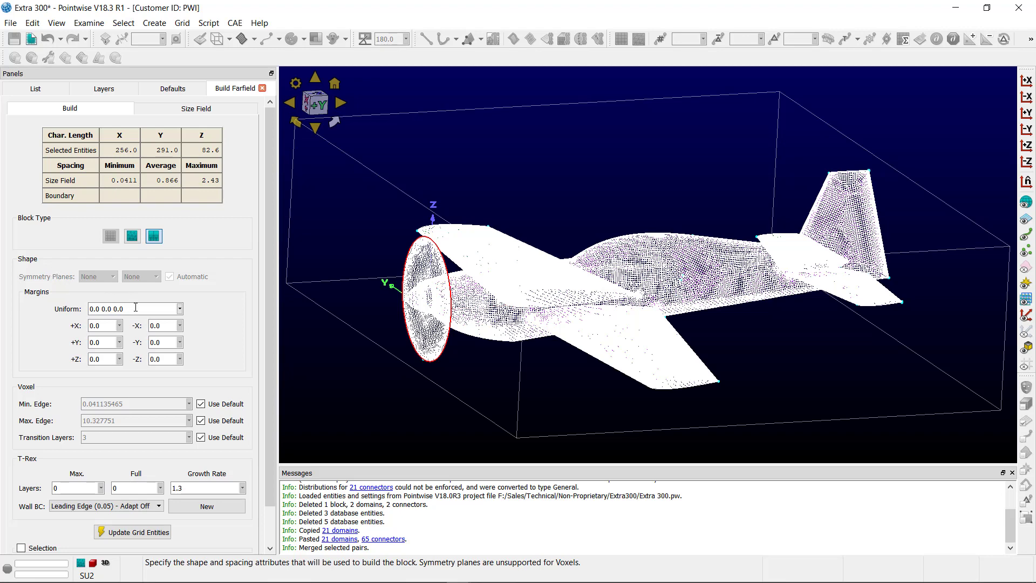
- Set the Uniform far-field margin to 1000 so all six sides use 1000
left_click_drag(121, 309, 81, 309)
type("1000")
key("Return")
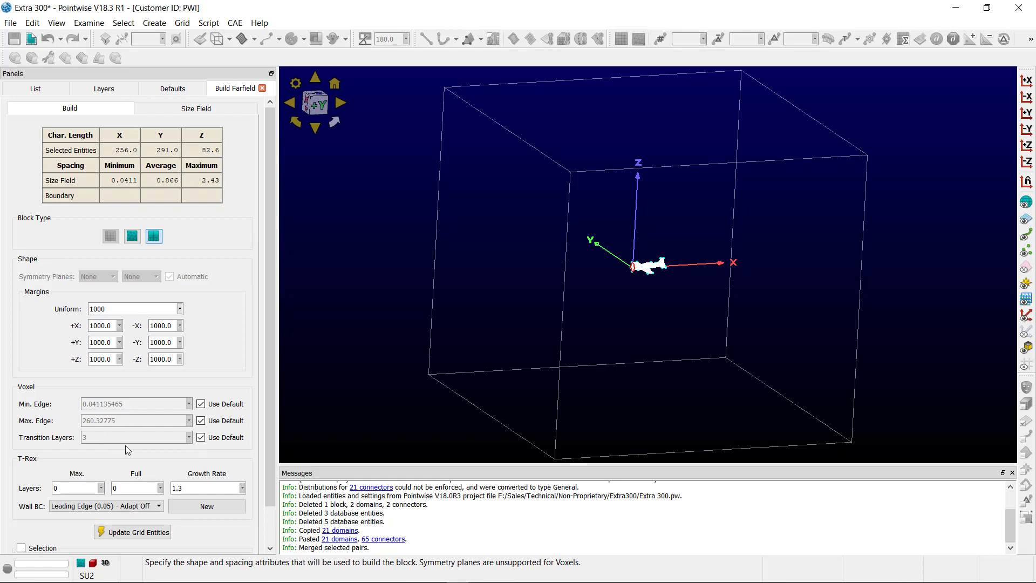
- Toggle the voxel Use Default boxes for edge lengths and transition layers off, then back on
left_click(201, 437)
left_click(201, 420)
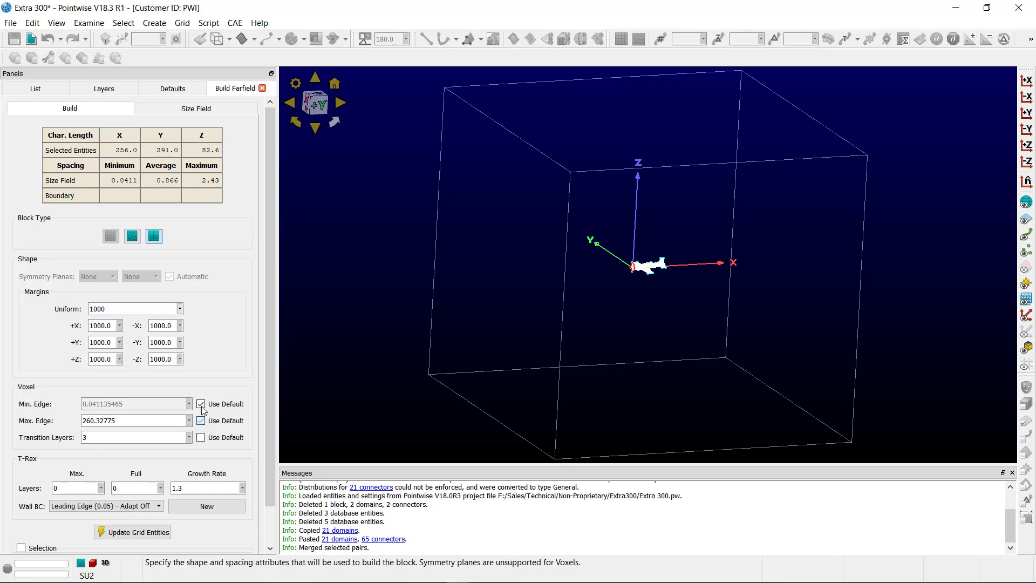
left_click(201, 404)
left_click(201, 404)
left_click(201, 421)
left_click(201, 437)
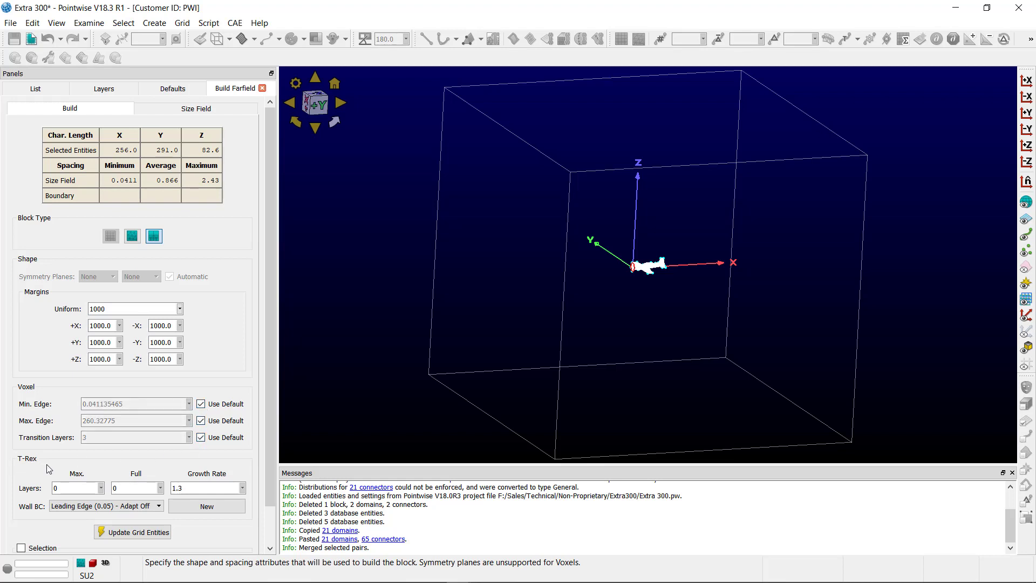
- Set the T-Rex Max. Layers value to 100
scroll(62, 467, "down", 1)
scroll(64, 467, "down", 1)
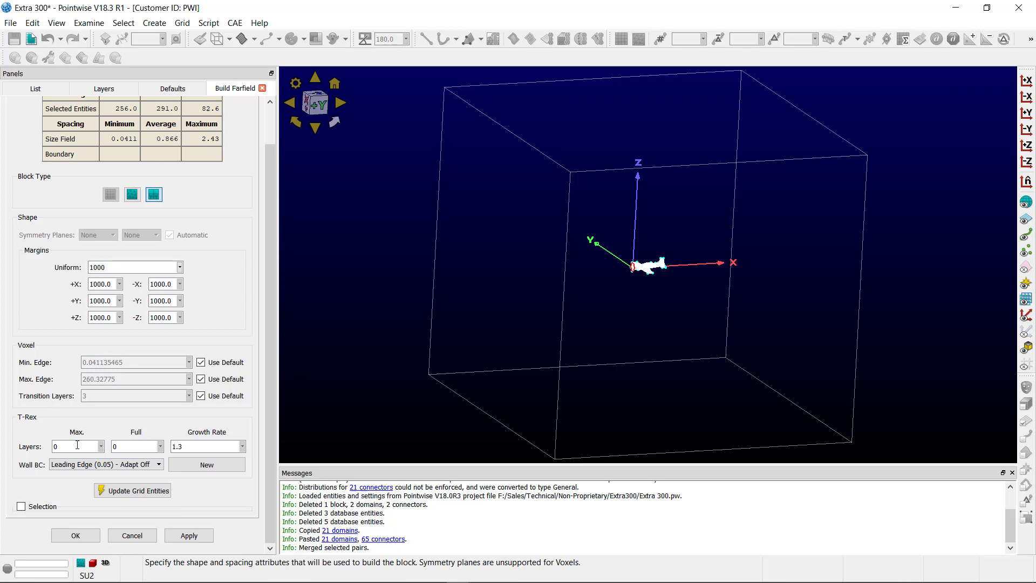
double_click(55, 446)
type("100")
key("Tab")
key("Tab")
key("Tab")
- Build the voxel far-field block, then select blk-1 in the Blocks list and view the Grid menu
left_click(76, 536)
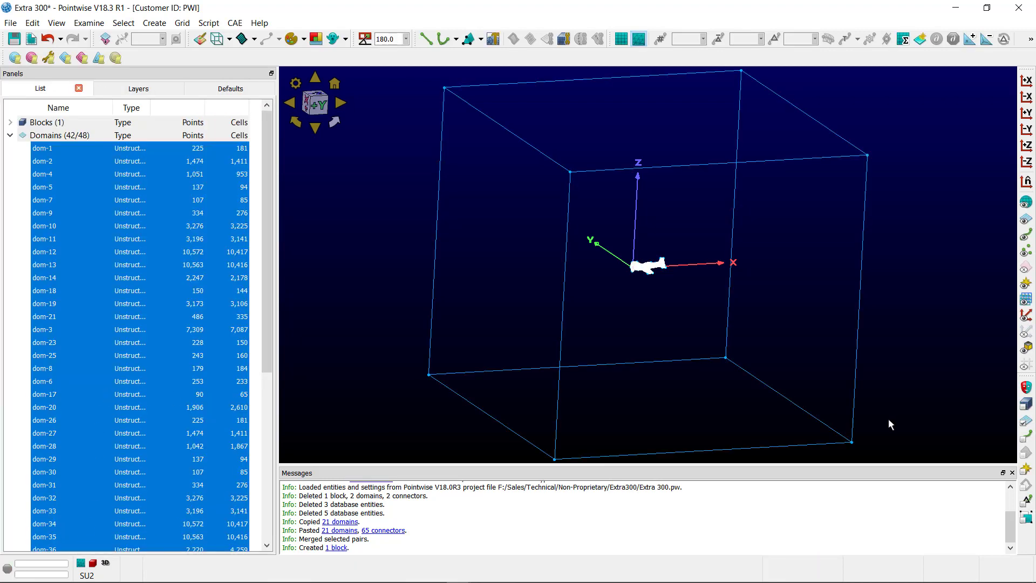
left_click(10, 123)
left_click(36, 135)
left_click(182, 22)
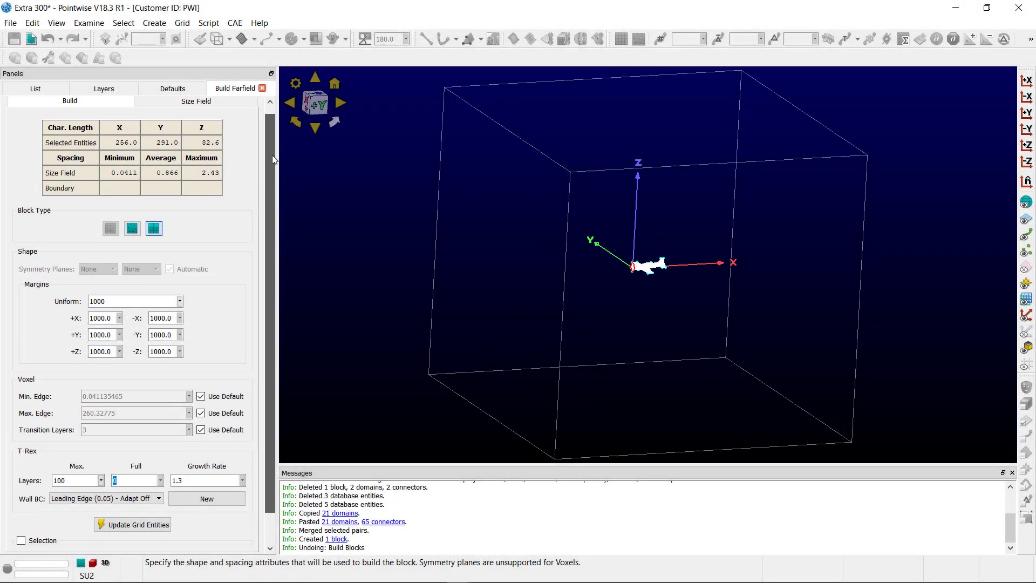
- On the Size Field tab, set the size field Calculation to Minimum Value
scroll(272, 154, "up", 1)
left_click(167, 109)
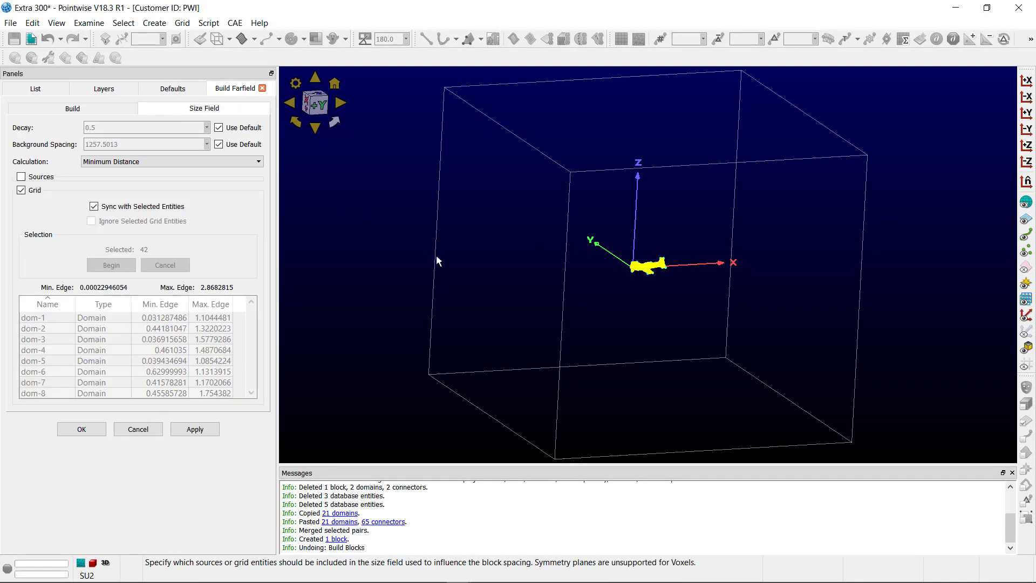
scroll(573, 322, "up", 6)
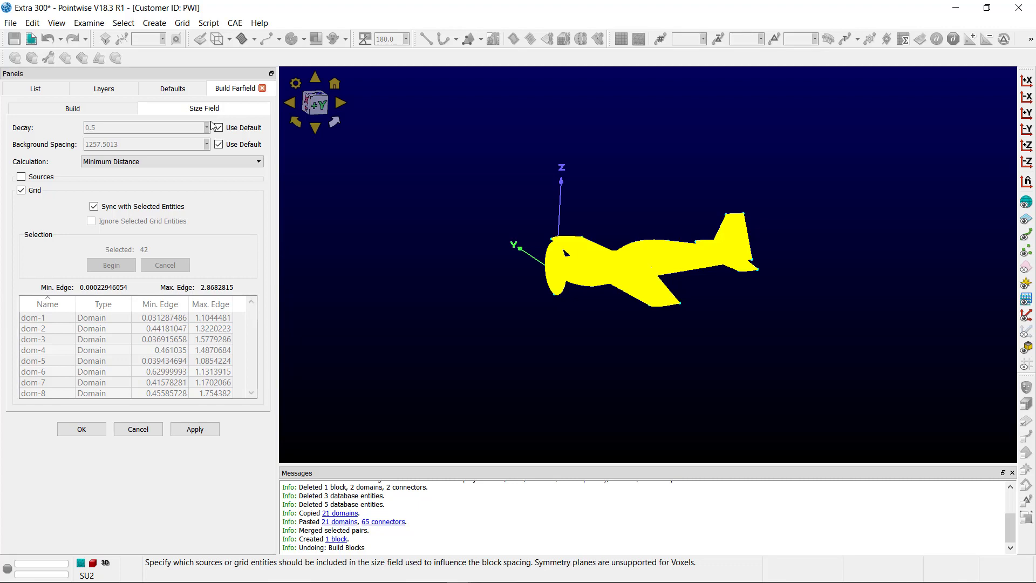
left_click(166, 163)
left_click(147, 193)
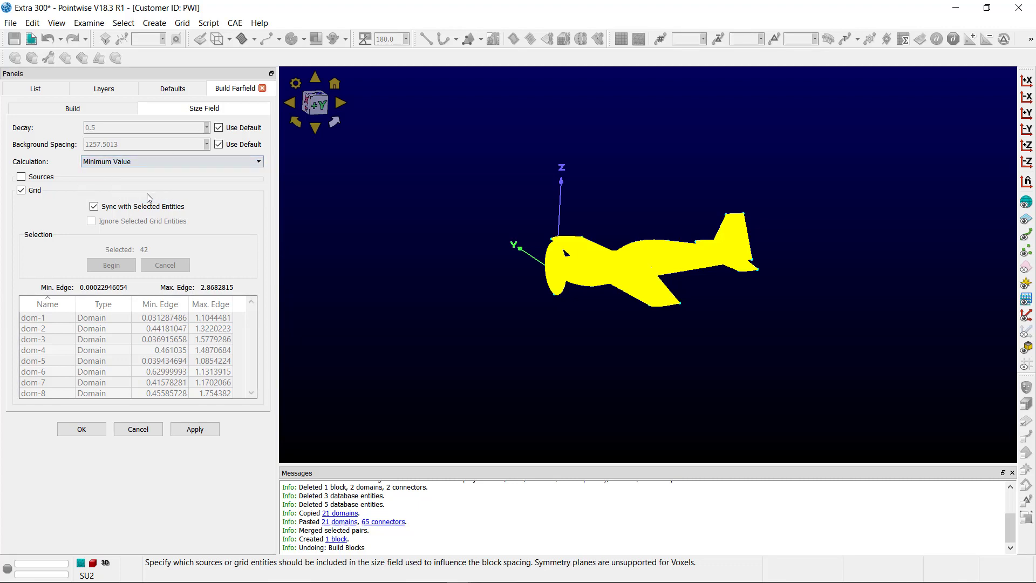